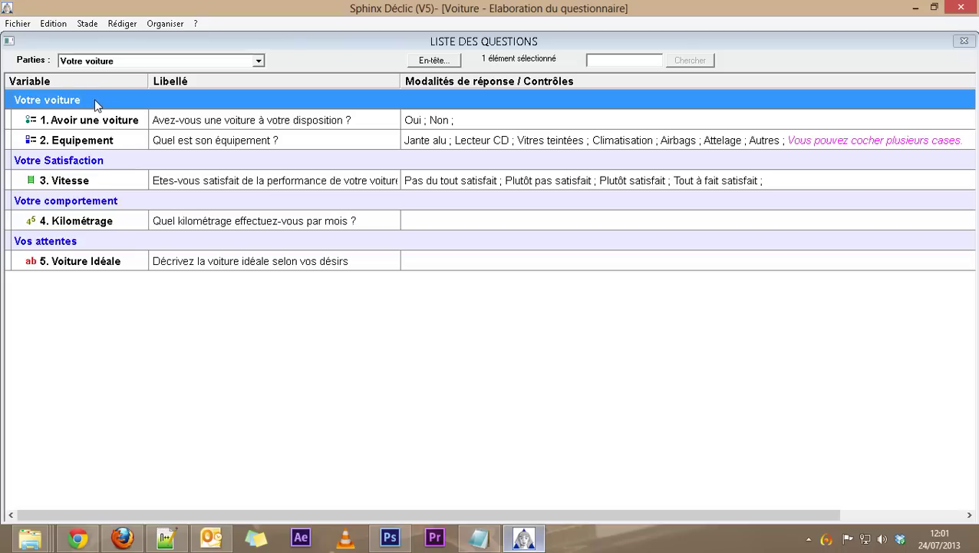
right_click(96, 103)
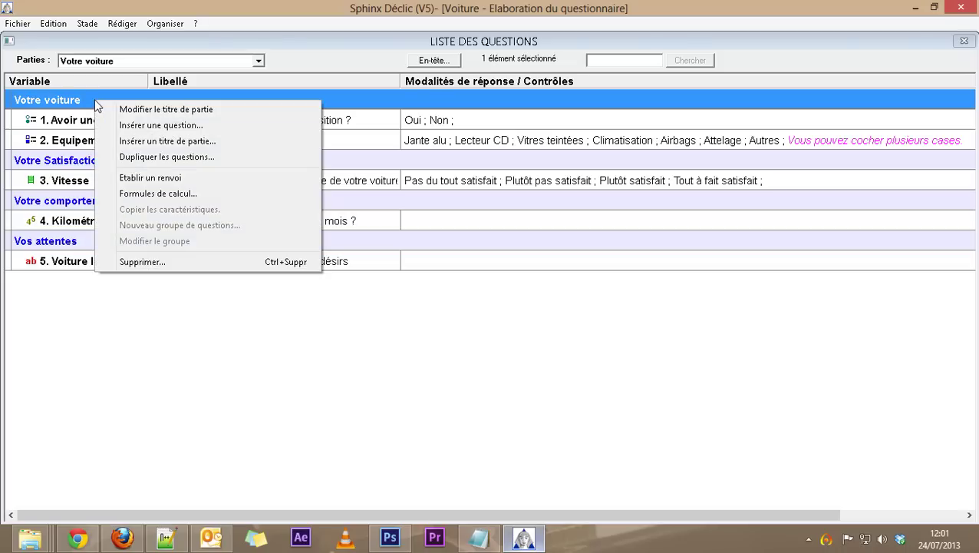
click(134, 127)
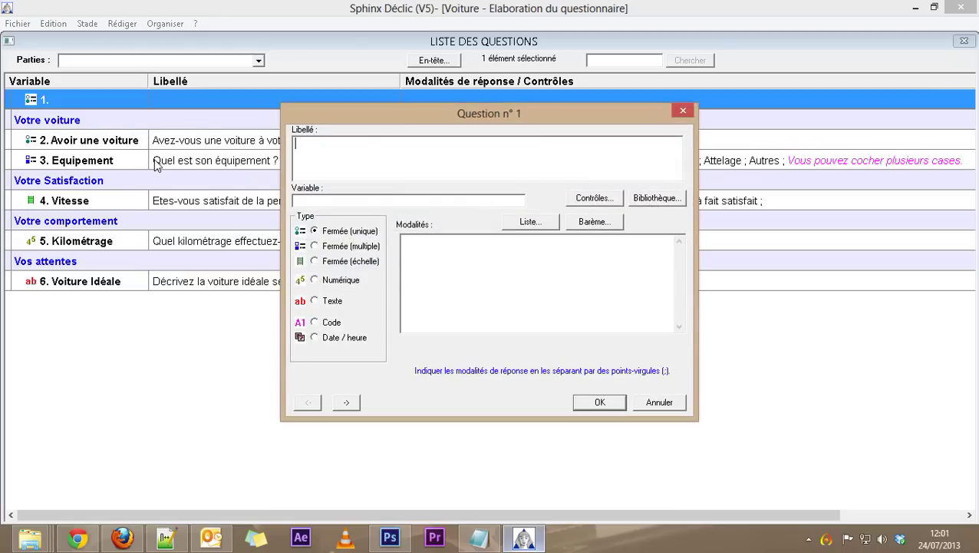
click(687, 111)
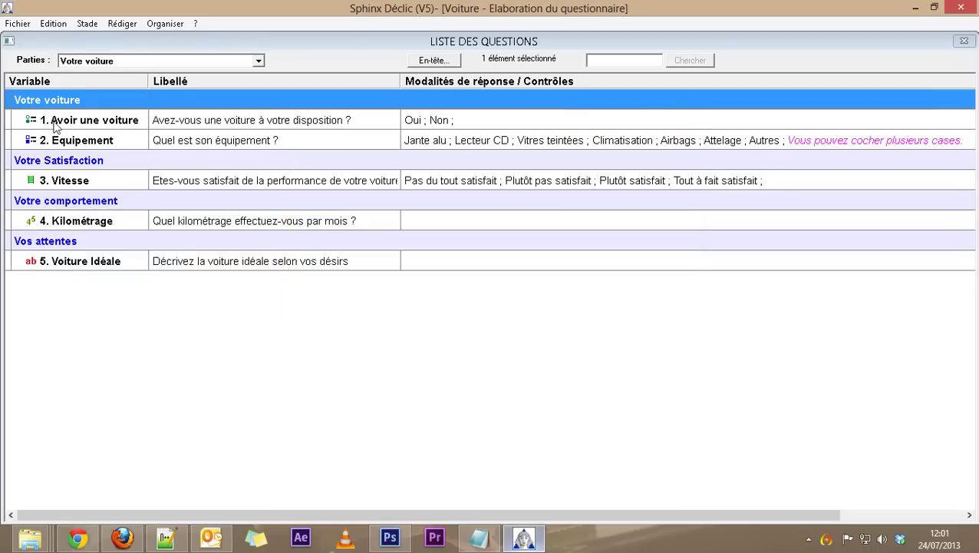
right_click(56, 123)
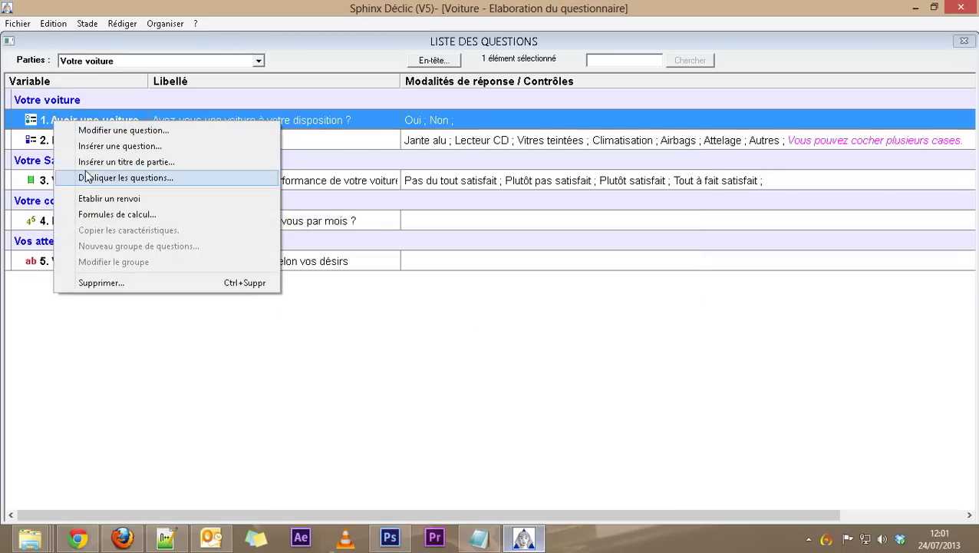
click(99, 145)
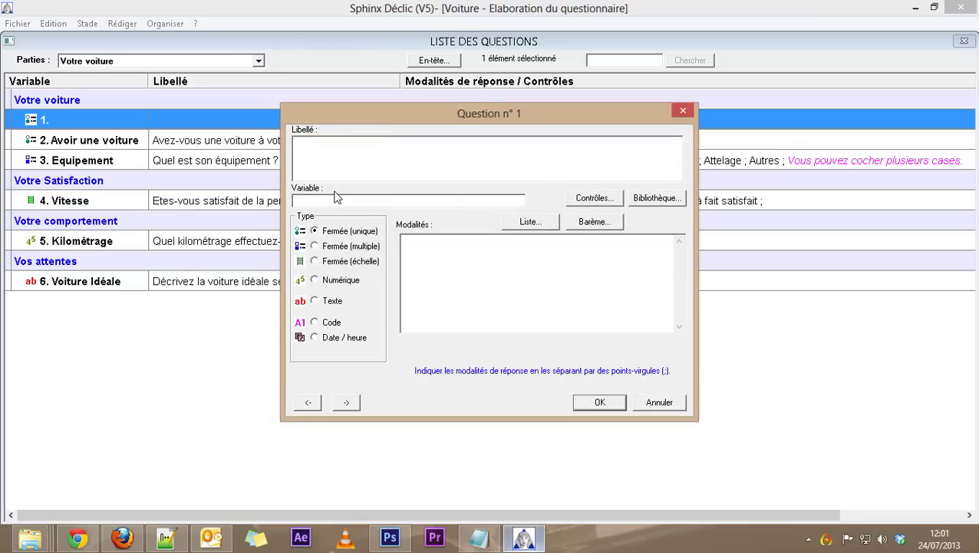
click(660, 404)
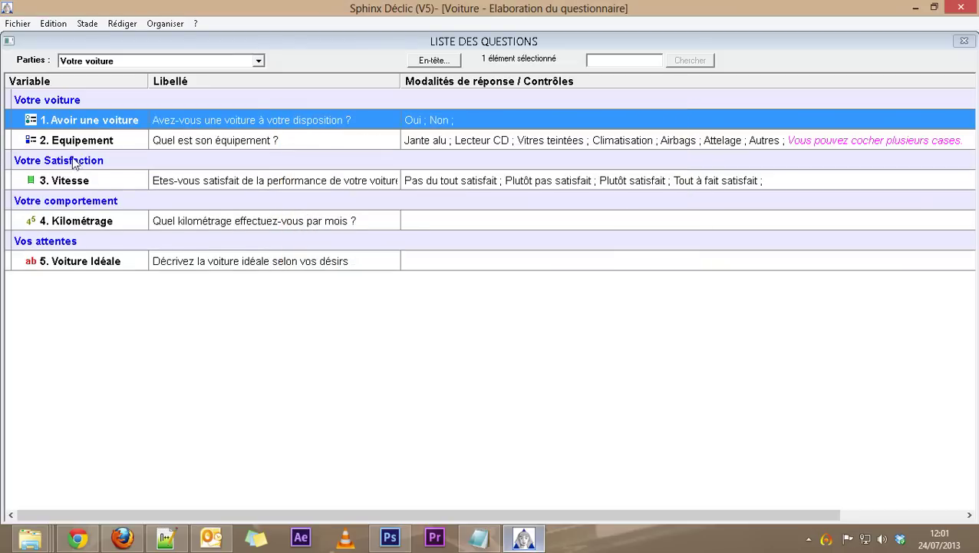
Insert a question before Equipement worded "Quelle est la marque de votre voiture ?" with the variable name "Marque de la voiture"
click(79, 143)
right_click(80, 146)
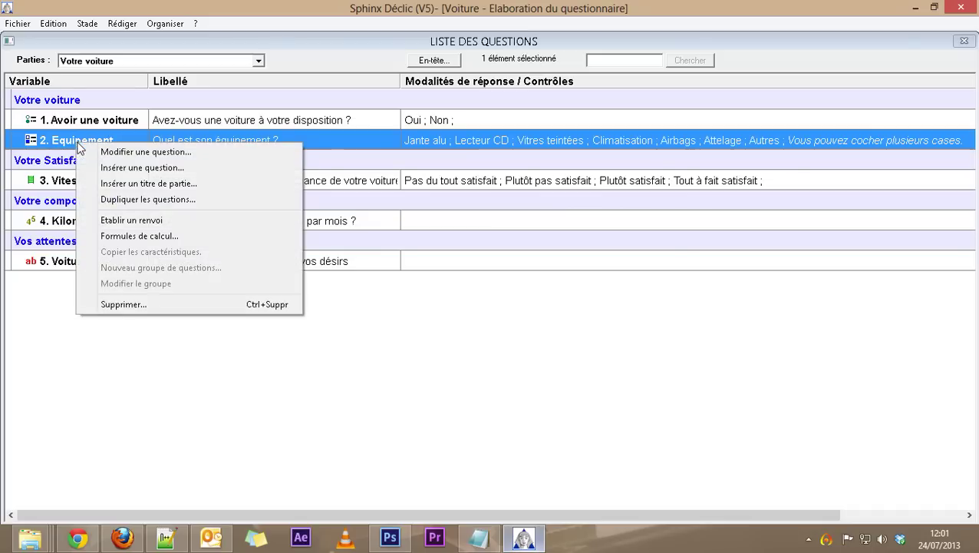
click(123, 168)
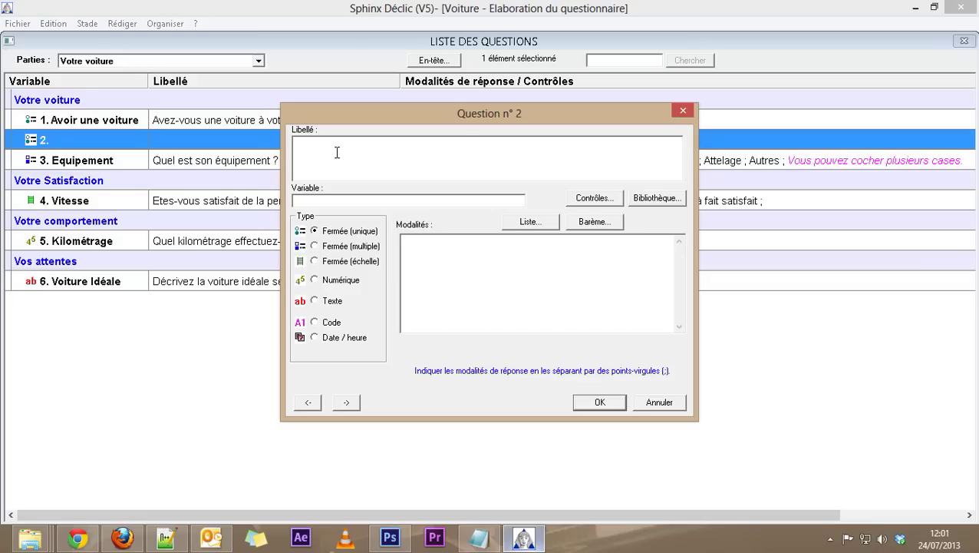
text(Quelle est la marque de votre )
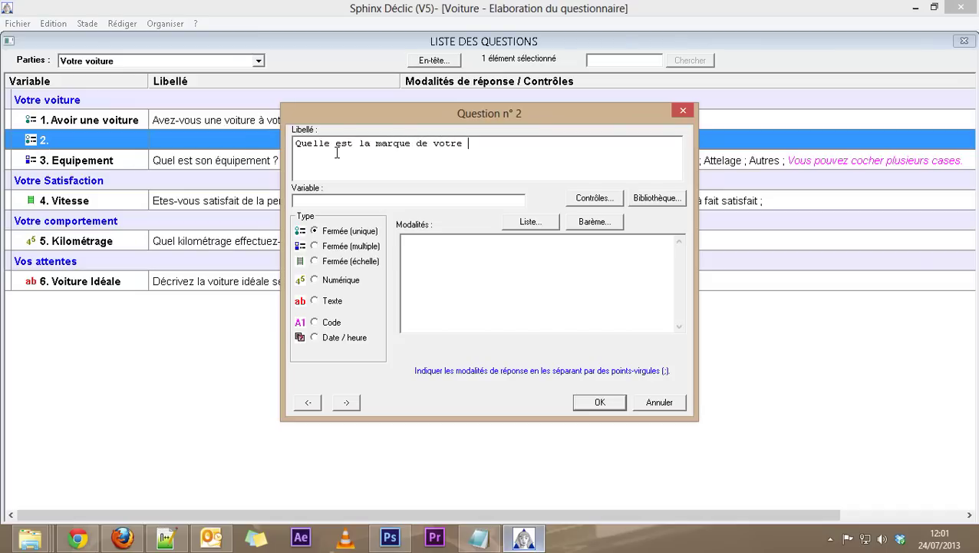
text(voiture ?)
click(310, 200)
text(Marque de la voiture)
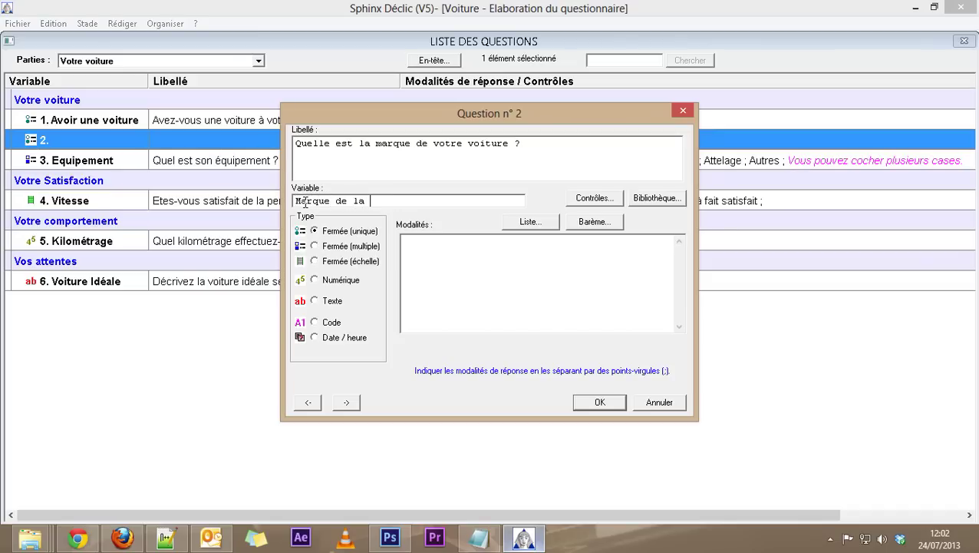
Enter the response options "Renault; Peugeot; Citroën; Fiat; Autre" for the car brand question
click(438, 255)
text(Renault; Peu)
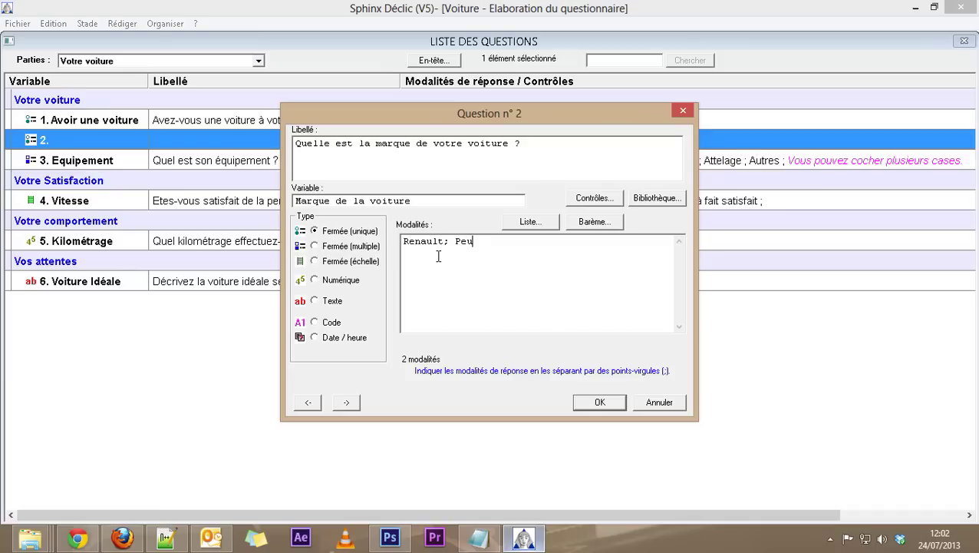
text(geot; Citroën; Fia)
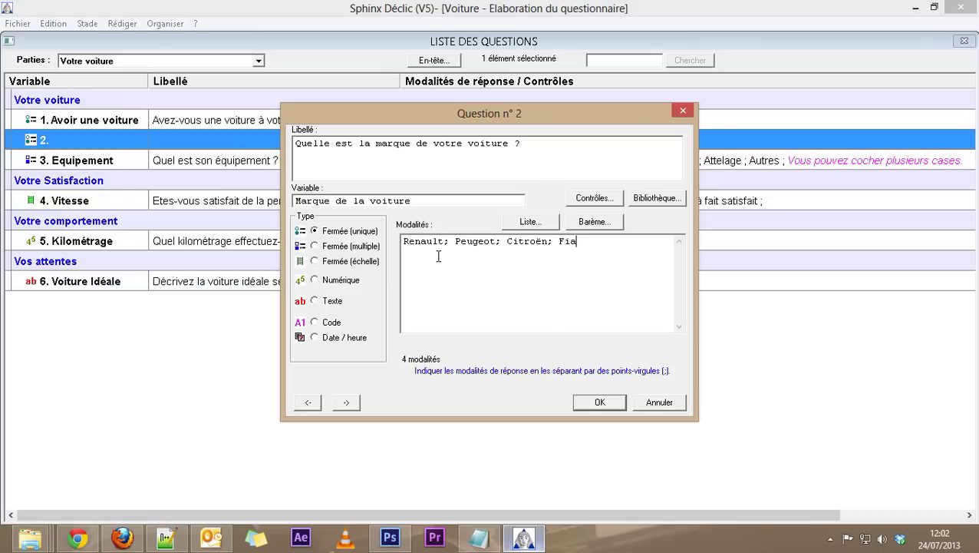
text(t; Autre)
double_click(608, 242)
click(608, 244)
double_click(608, 242)
click(598, 266)
Associate an open text question "Autre, précisez..." with the car brand question and save, accepting the insertion of the extra question
click(586, 199)
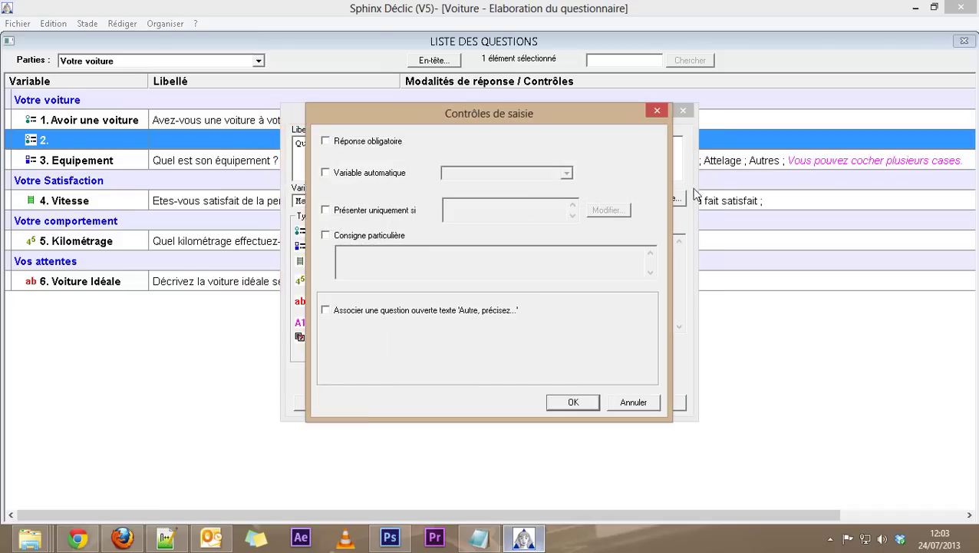
click(339, 315)
click(571, 402)
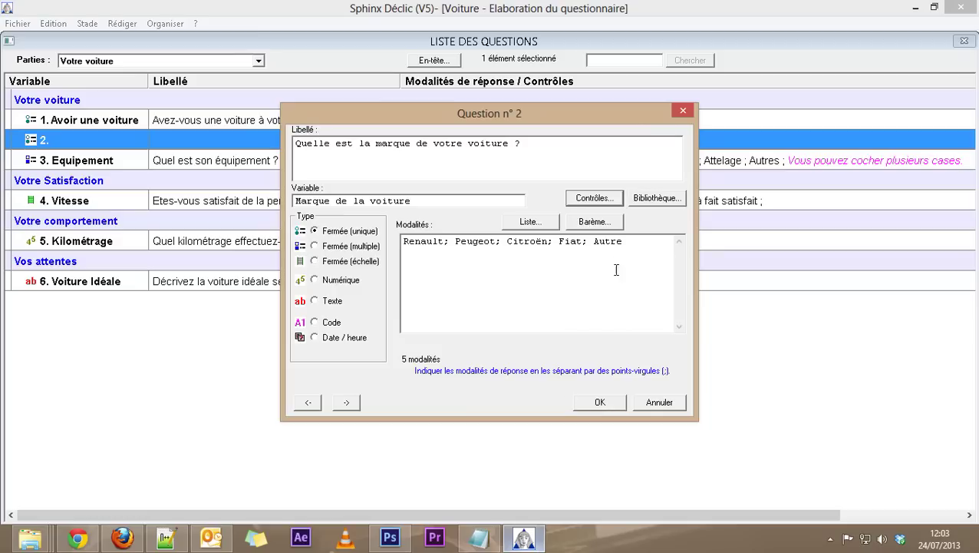
click(598, 201)
click(570, 402)
click(599, 403)
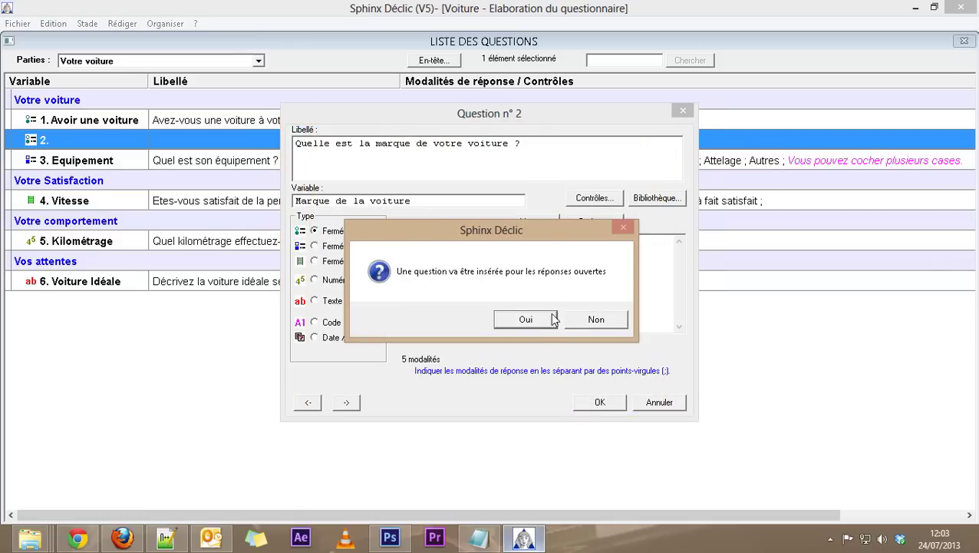
click(525, 319)
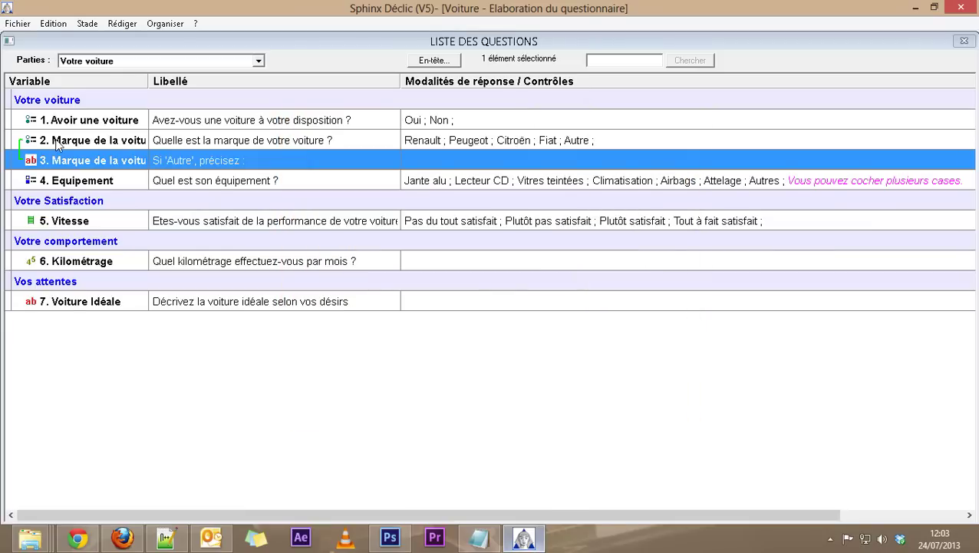
Examine the settings of the car brand question and of its linked open-text question for the "Autre" answer
click(55, 148)
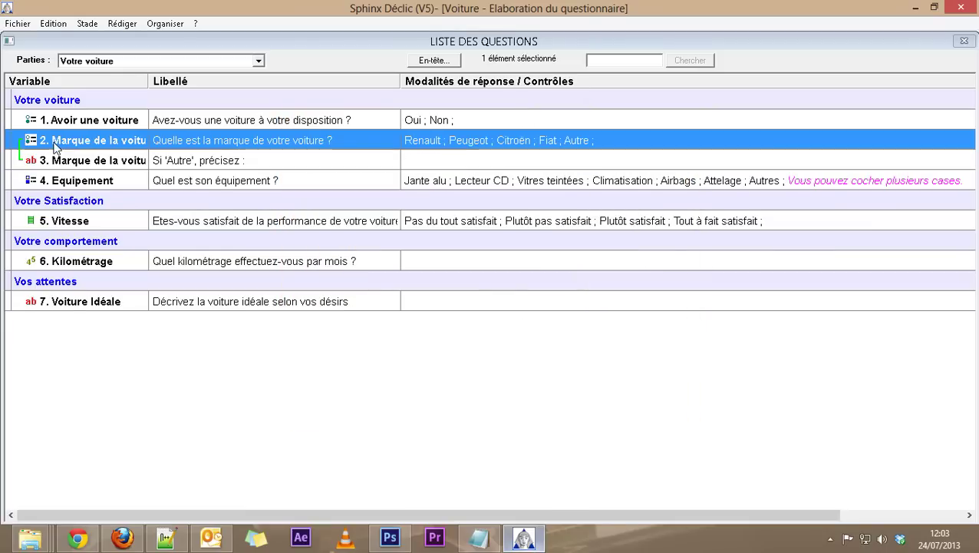
click(48, 167)
click(47, 142)
double_click(256, 146)
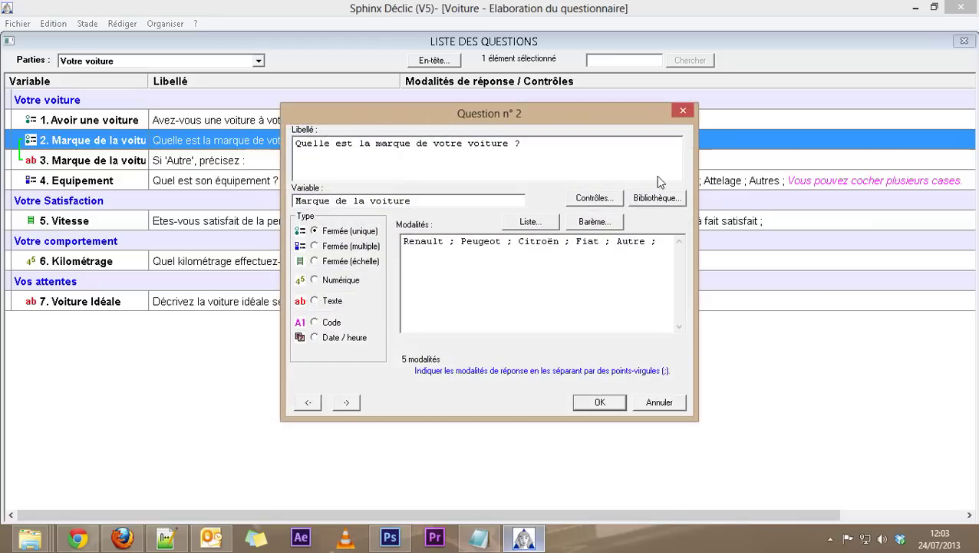
click(682, 110)
click(75, 161)
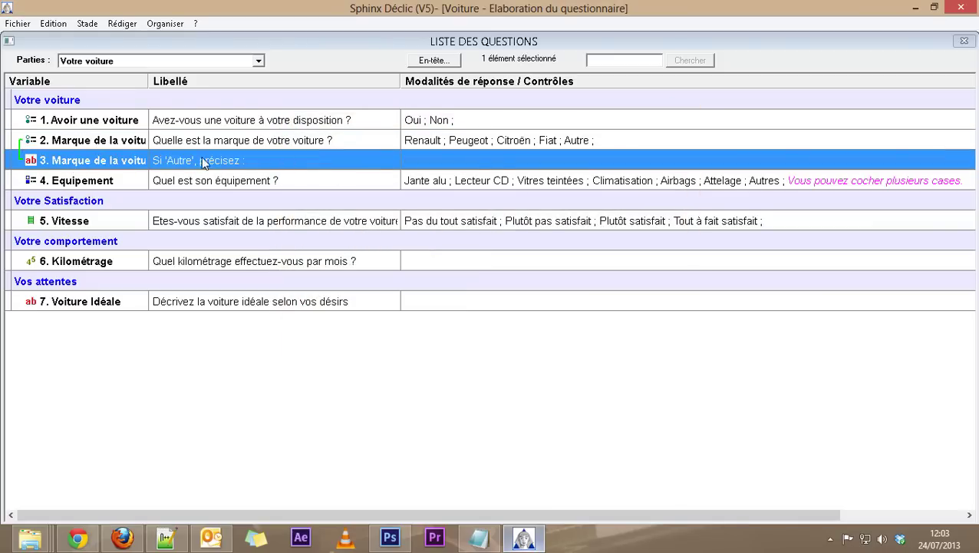
double_click(112, 159)
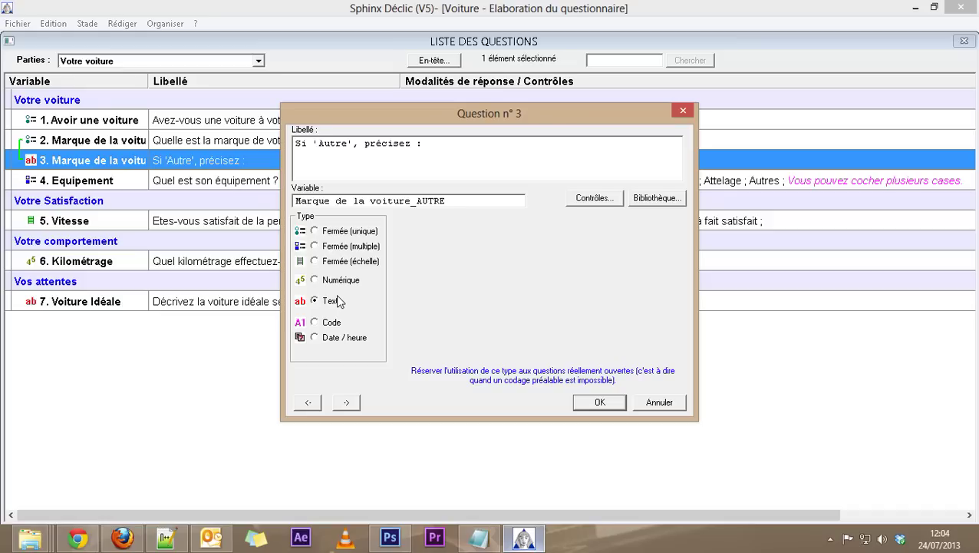
click(612, 402)
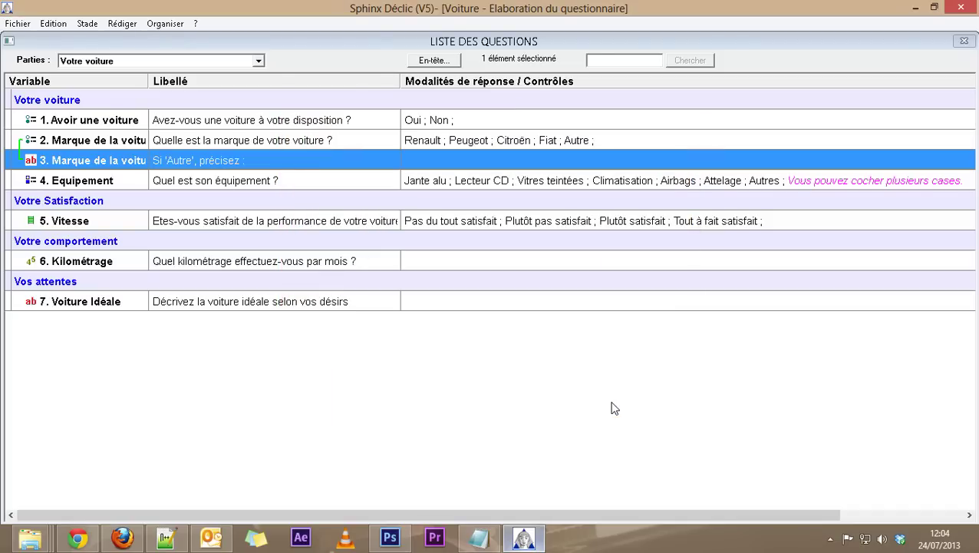